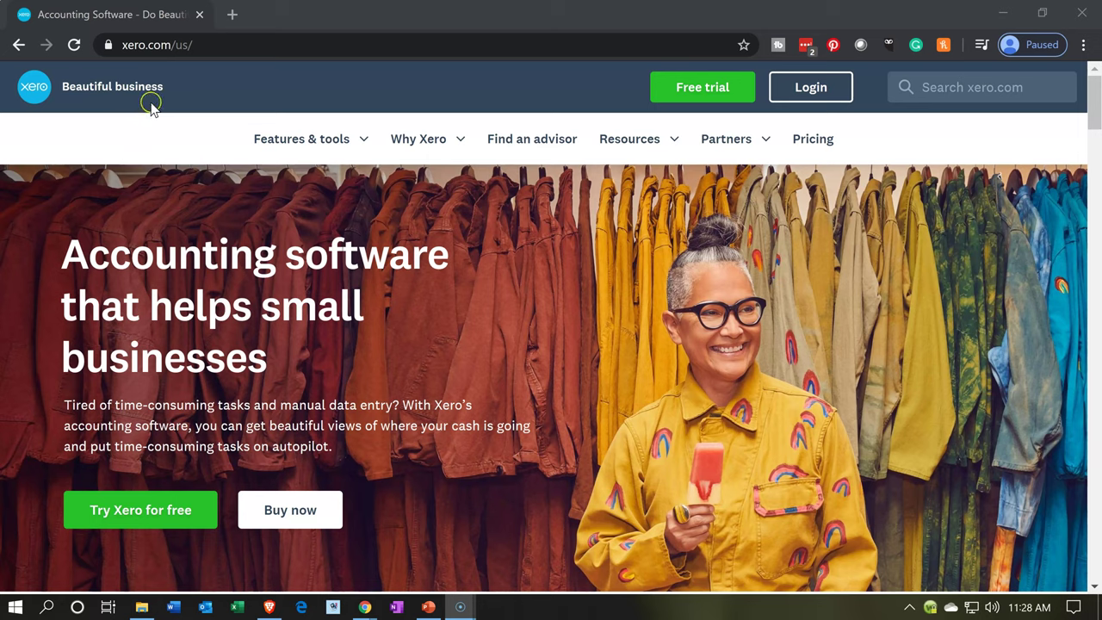
Open the pricing plans page of the Xero US website
{"action": "left_click", "coordinate": [174, 93]}
{"action": "left_click", "coordinate": [169, 529]}
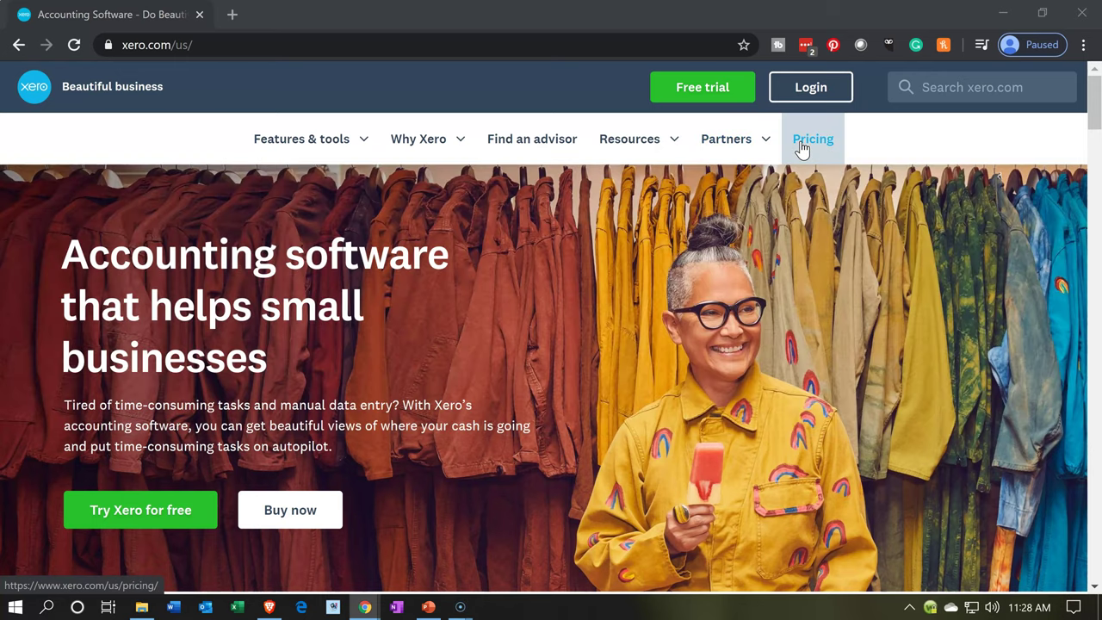
{"action": "left_click", "coordinate": [800, 142]}
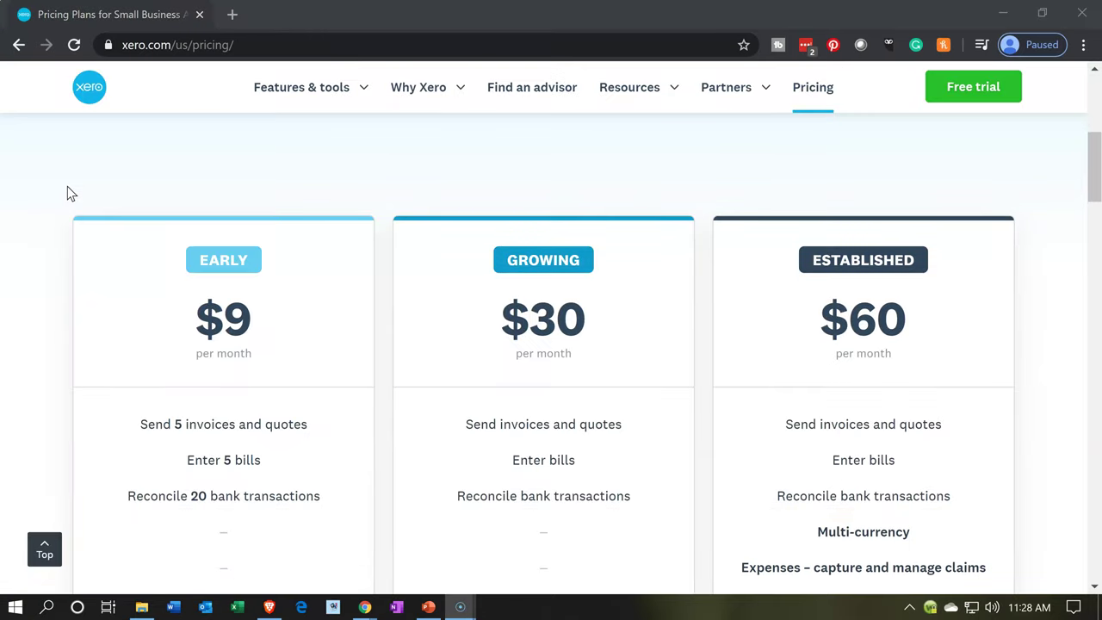
Compare the monthly prices, included features and limits of the Early, Growing and Established plans
{"action": "left_click", "coordinate": [128, 301]}
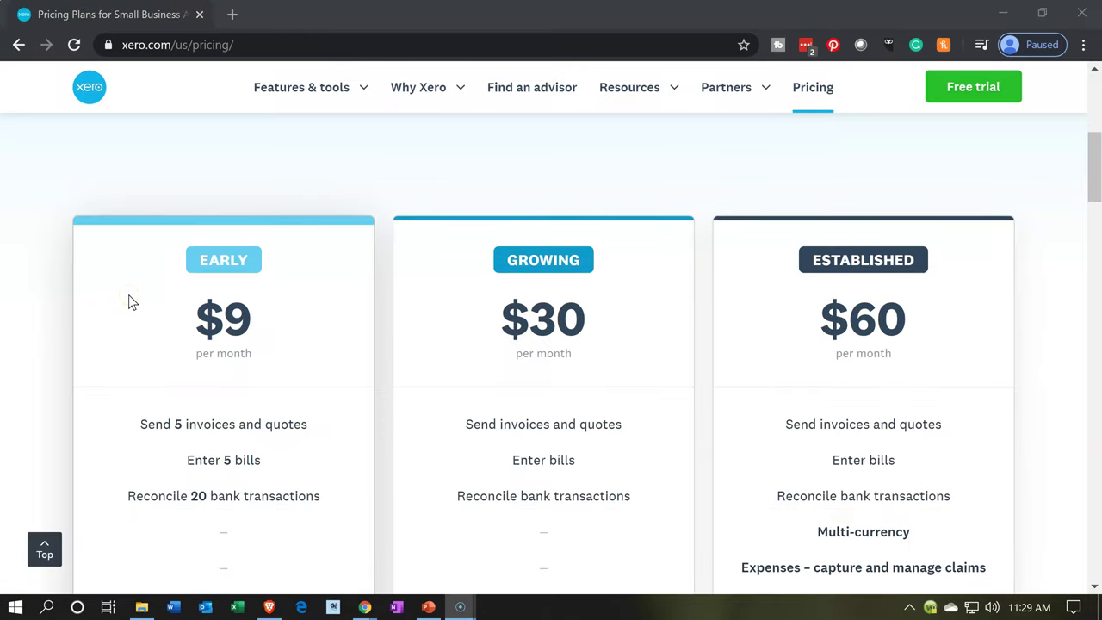
{"action": "left_click", "coordinate": [129, 297]}
{"action": "left_click", "coordinate": [398, 287]}
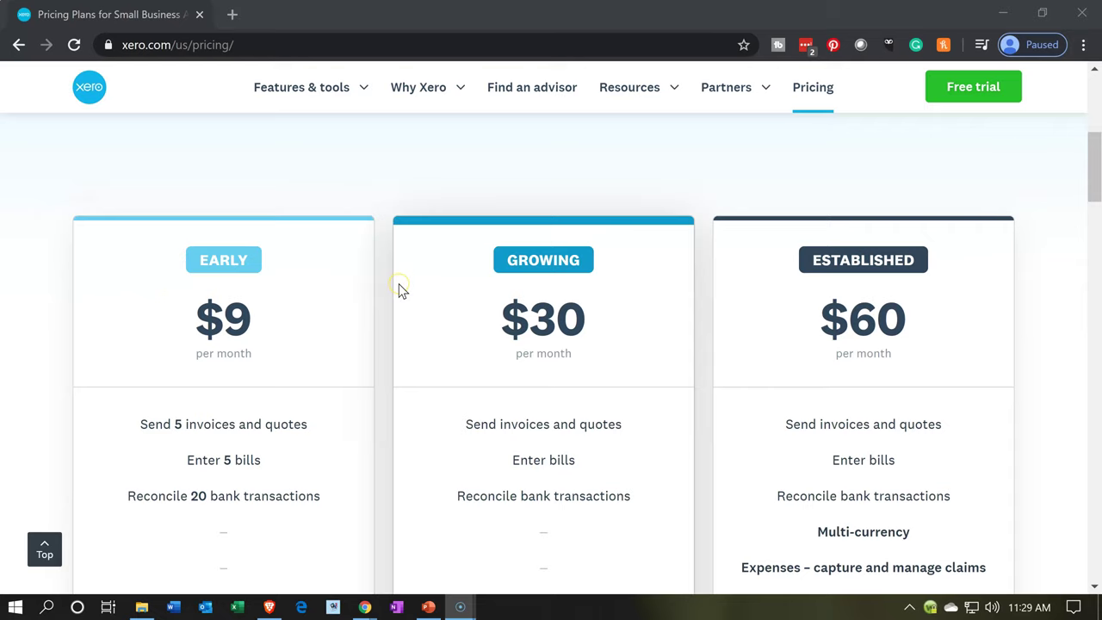
{"action": "left_click", "coordinate": [407, 257]}
{"action": "scroll", "coordinate": [408, 251], "scroll_direction": "down", "scroll_amount": 1}
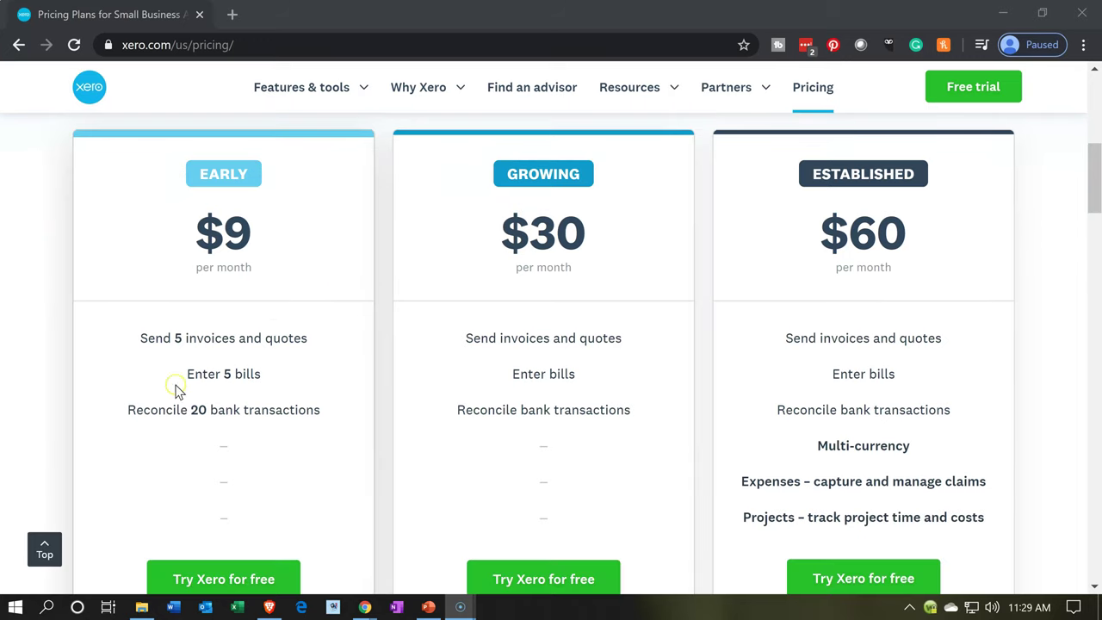
{"action": "left_click", "coordinate": [128, 374]}
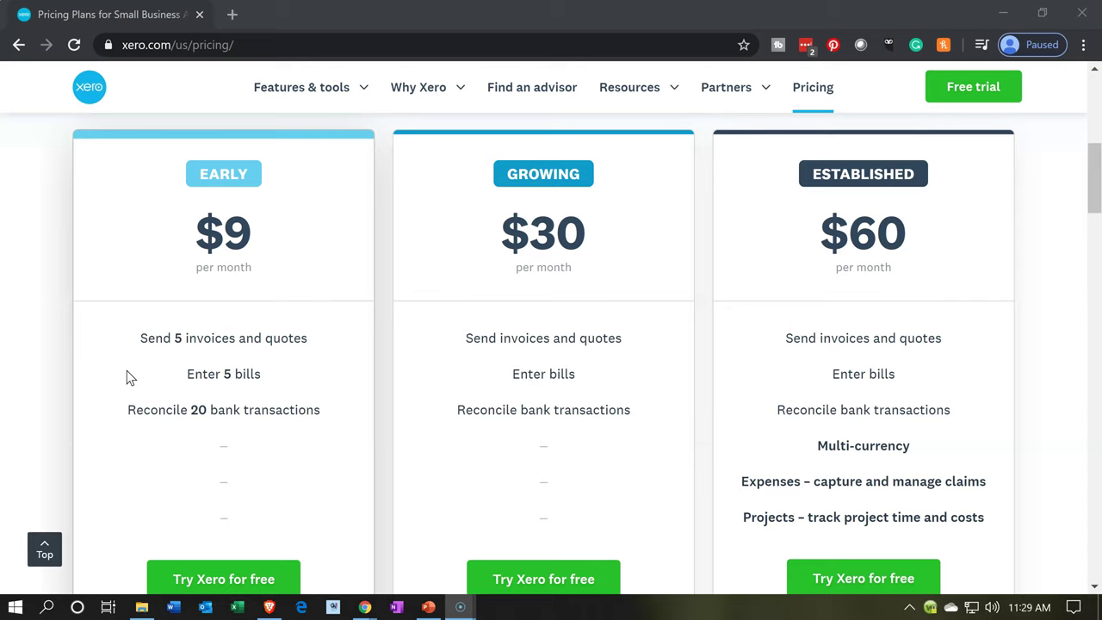
{"action": "left_click", "coordinate": [152, 376]}
{"action": "left_click", "coordinate": [168, 385]}
{"action": "left_click", "coordinate": [422, 333]}
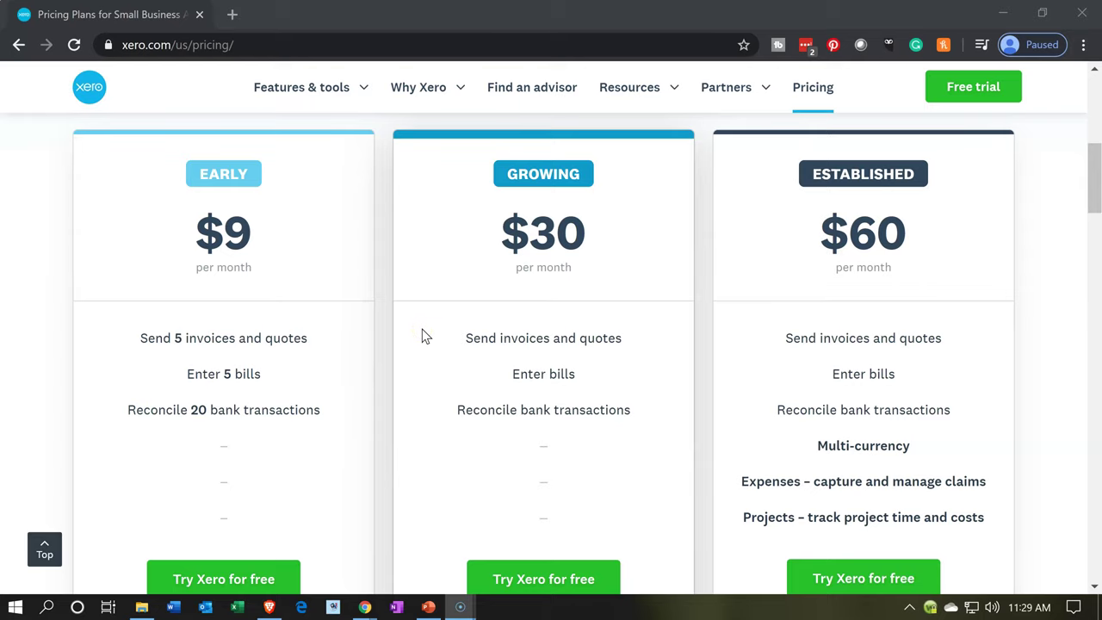
{"action": "scroll", "coordinate": [422, 336], "scroll_direction": "down", "scroll_amount": 1}
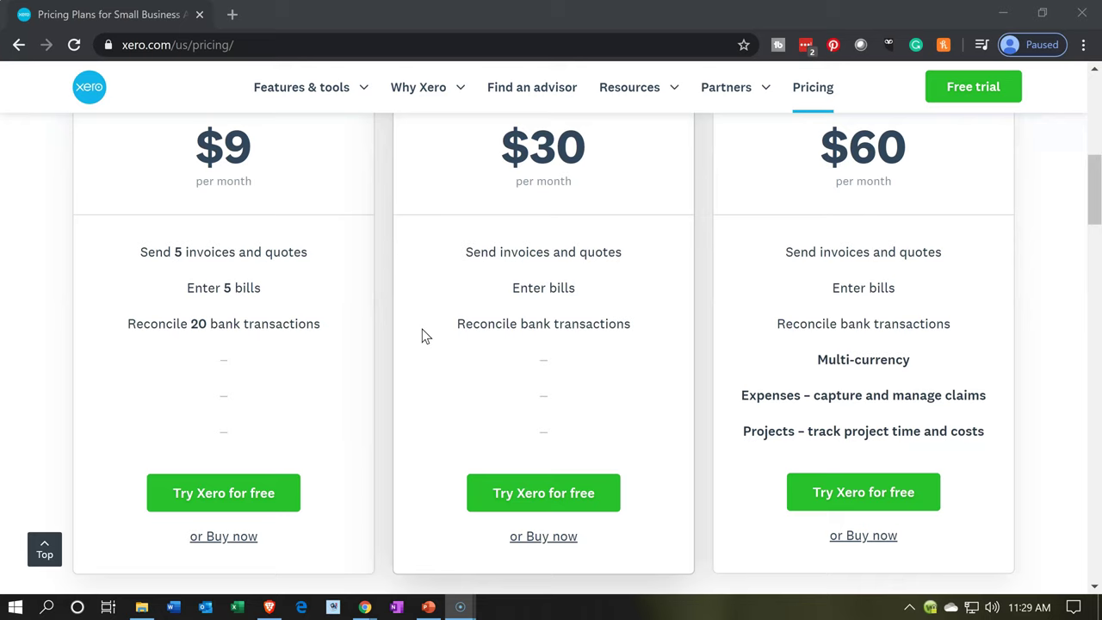
{"action": "left_click", "coordinate": [482, 488]}
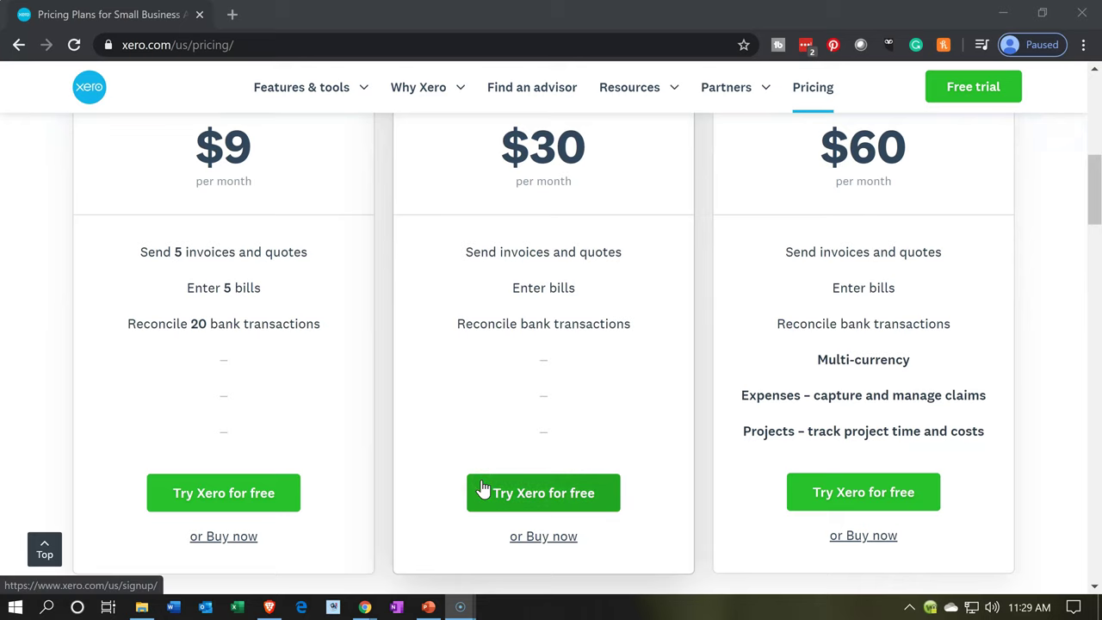
{"action": "scroll", "coordinate": [480, 487], "scroll_direction": "up", "scroll_amount": 1}
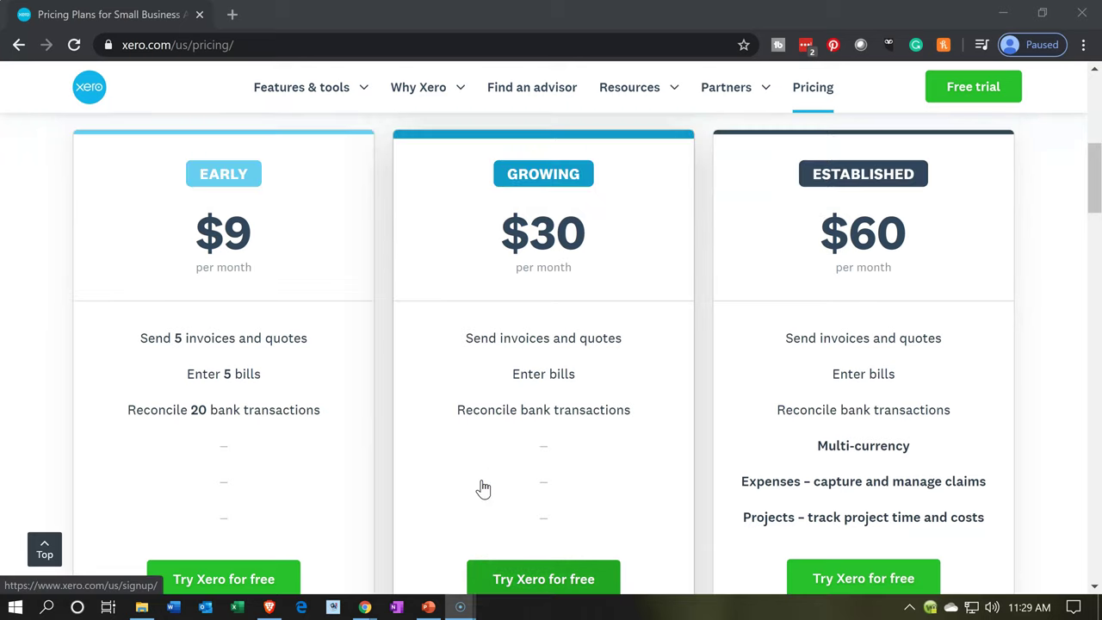
{"action": "left_click", "coordinate": [455, 305]}
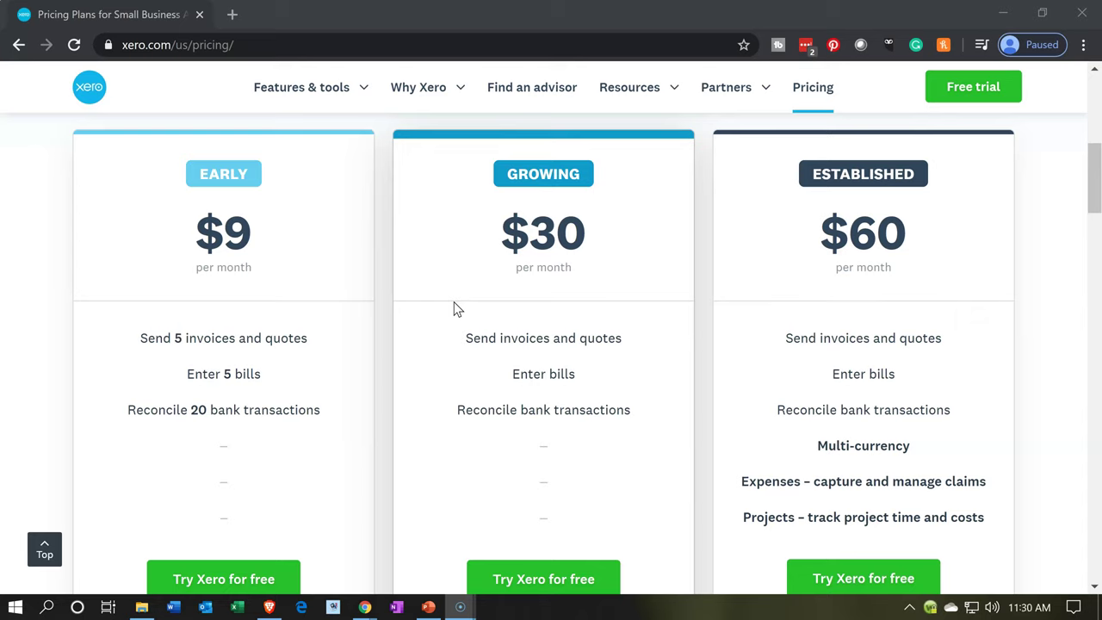
Sign up for a free trial from the Growing plan
{"action": "scroll", "coordinate": [456, 310], "scroll_direction": "down", "scroll_amount": 1}
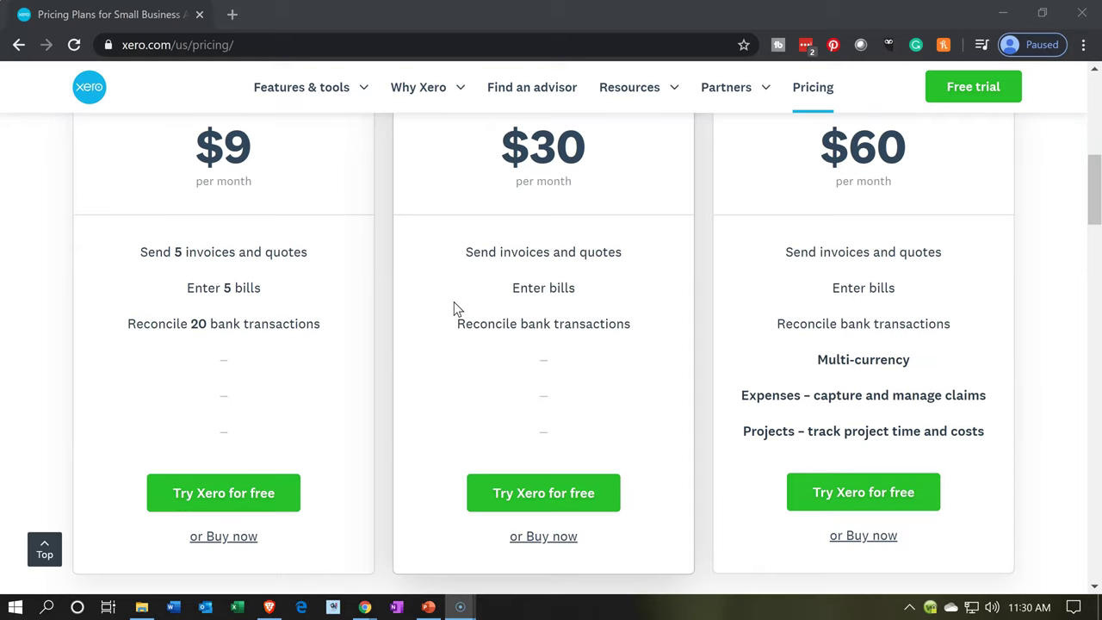
{"action": "scroll", "coordinate": [456, 310], "scroll_direction": "up", "scroll_amount": 1}
{"action": "scroll", "coordinate": [456, 310], "scroll_direction": "down", "scroll_amount": 1}
{"action": "left_click", "coordinate": [498, 507]}
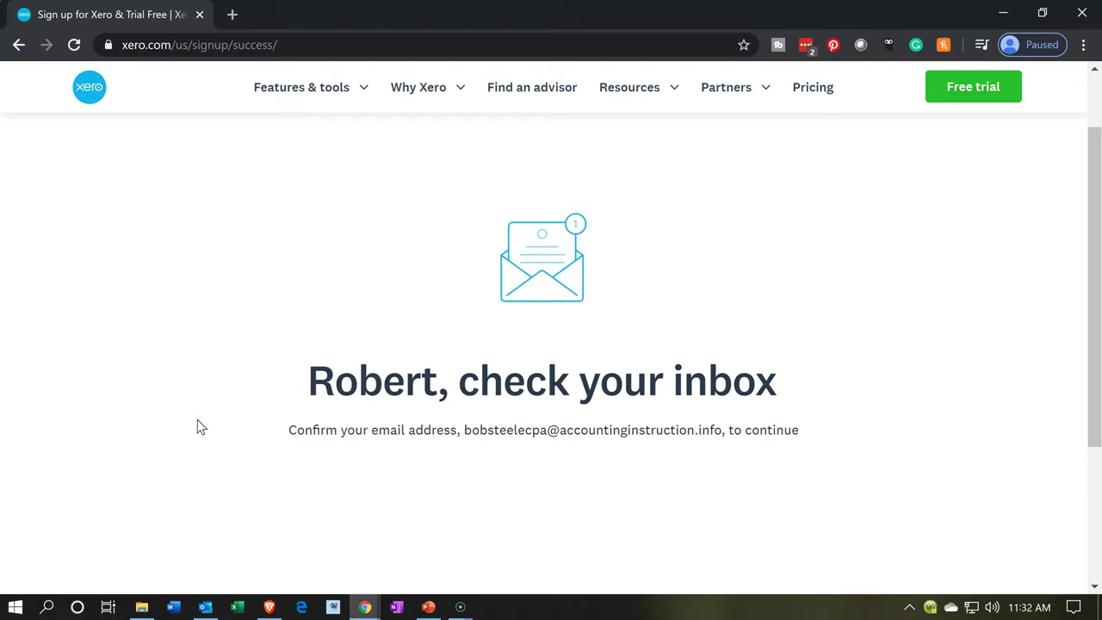
{"action": "scroll", "coordinate": [197, 426], "scroll_direction": "up", "scroll_amount": 2}
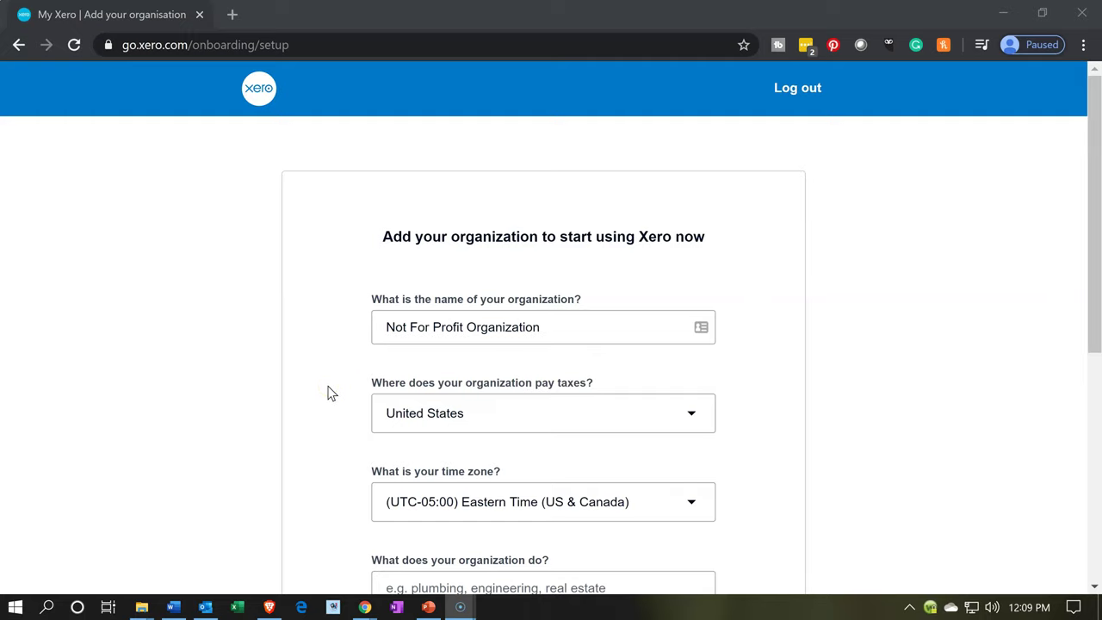
Set the organization's time zone to Pacific Time, its activity to Charitable Institution and previous software to QuickBooks Online, and start the trial
{"action": "scroll", "coordinate": [327, 391], "scroll_direction": "down", "scroll_amount": 1}
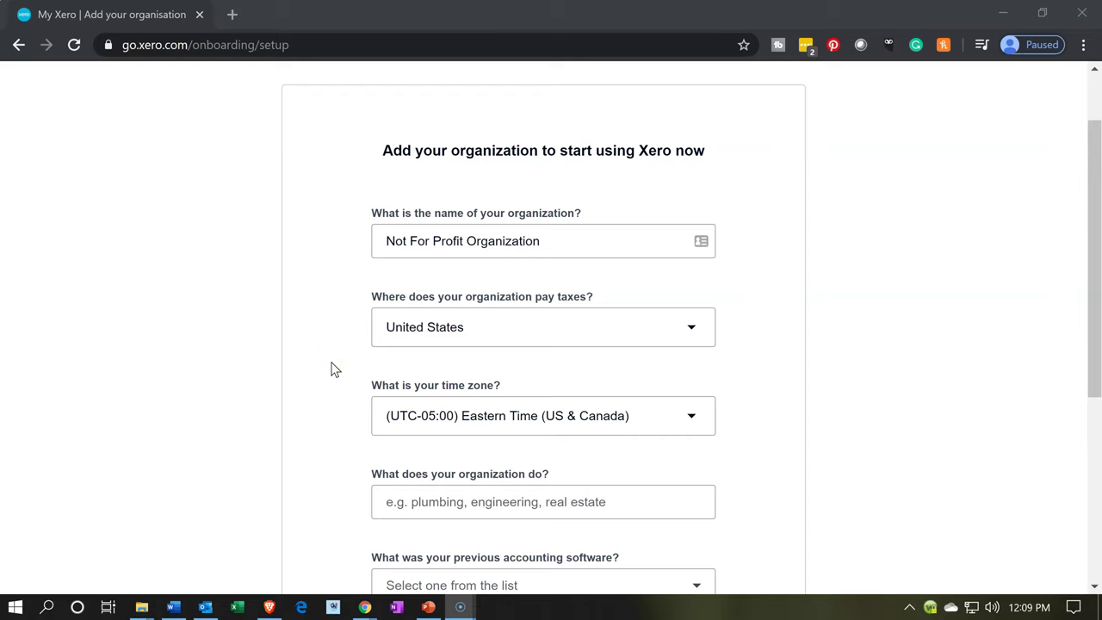
{"action": "scroll", "coordinate": [335, 369], "scroll_direction": "down", "scroll_amount": 1}
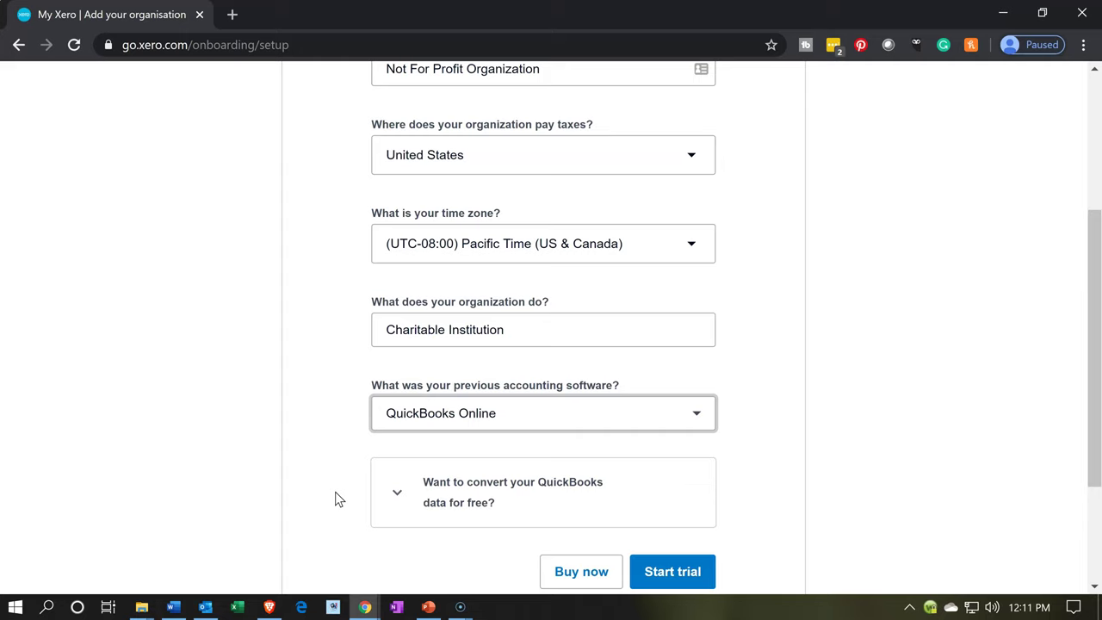
{"action": "left_click", "coordinate": [344, 418]}
{"action": "scroll", "coordinate": [312, 391], "scroll_direction": "down", "scroll_amount": 1}
{"action": "left_click", "coordinate": [634, 484]}
{"action": "left_click", "coordinate": [662, 487]}
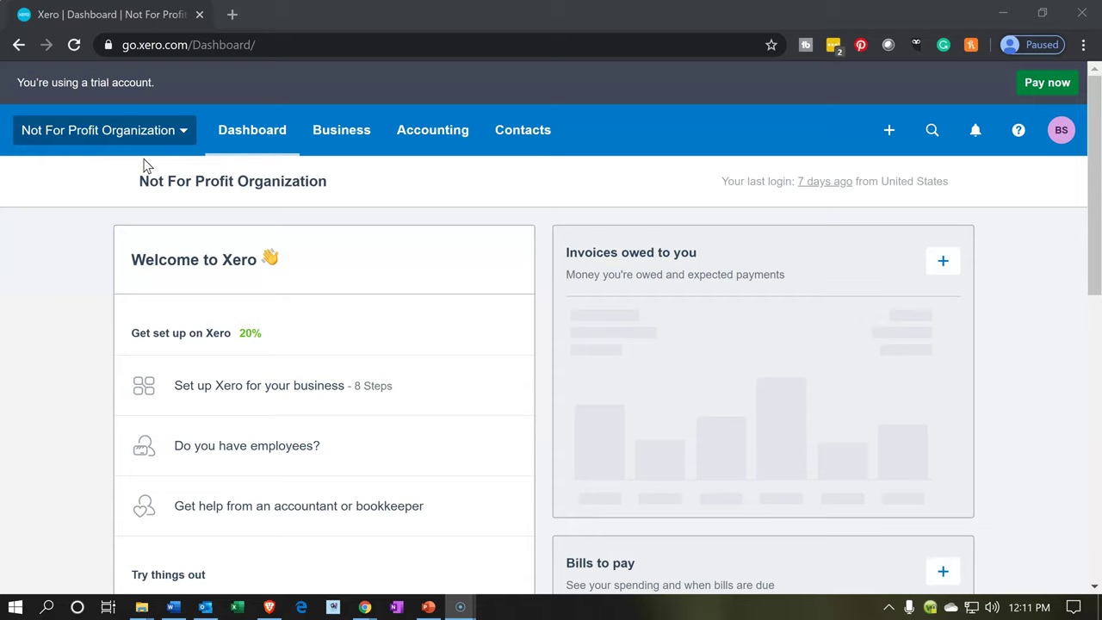
Review the organization menu's list of companies and the option for adding a new organization, and return to the Not For Profit Organization dashboard
{"action": "left_click", "coordinate": [183, 135]}
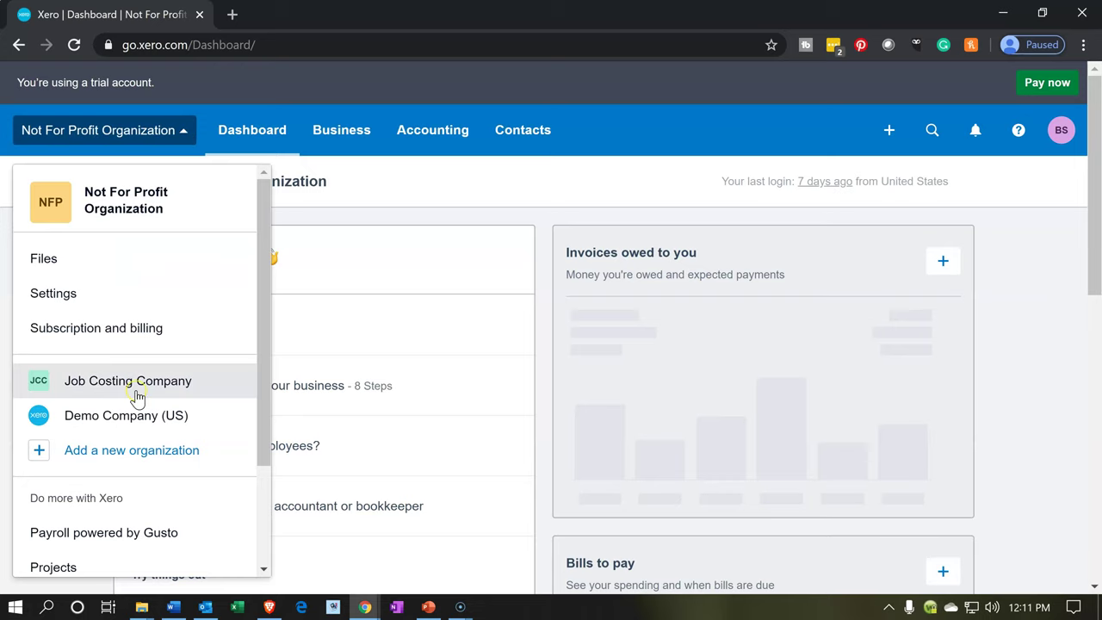
{"action": "left_click", "coordinate": [135, 407]}
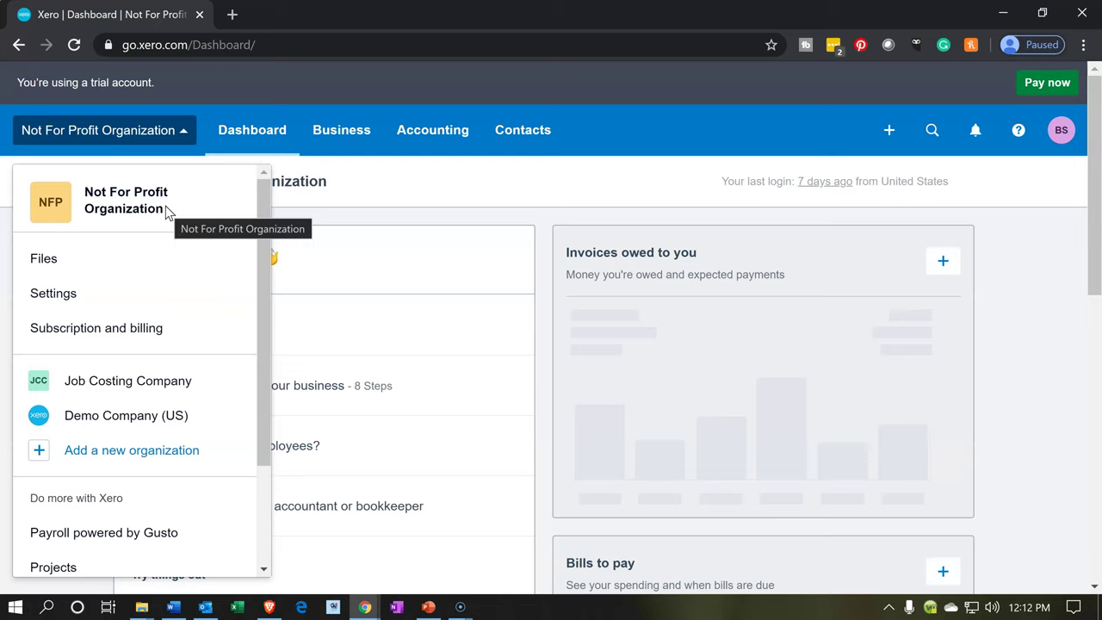
{"action": "left_click", "coordinate": [134, 378]}
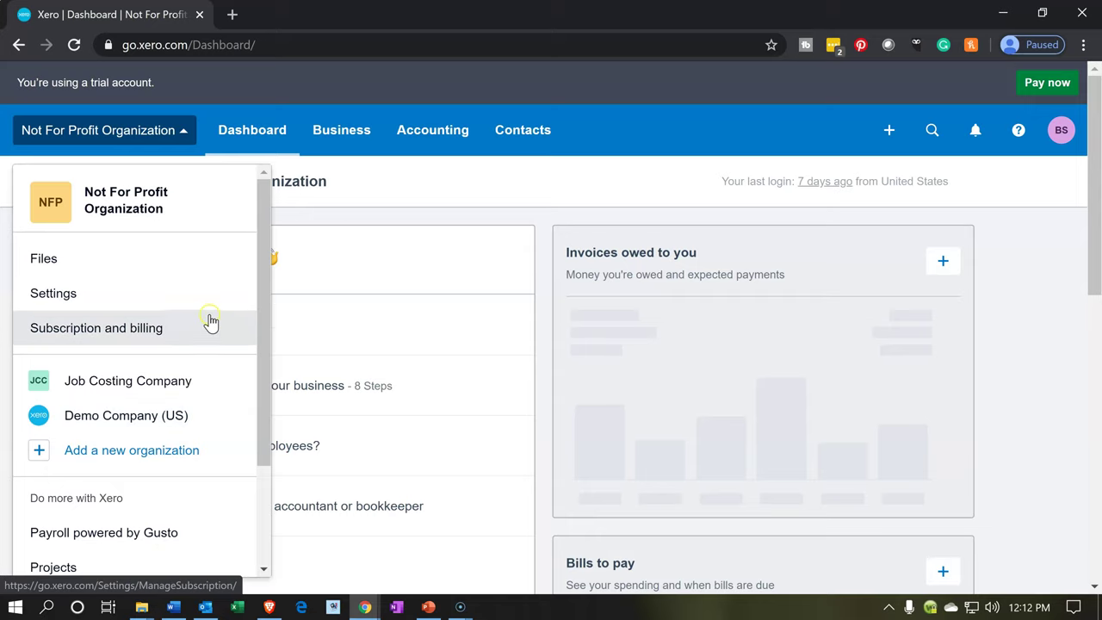
{"action": "left_click", "coordinate": [191, 214]}
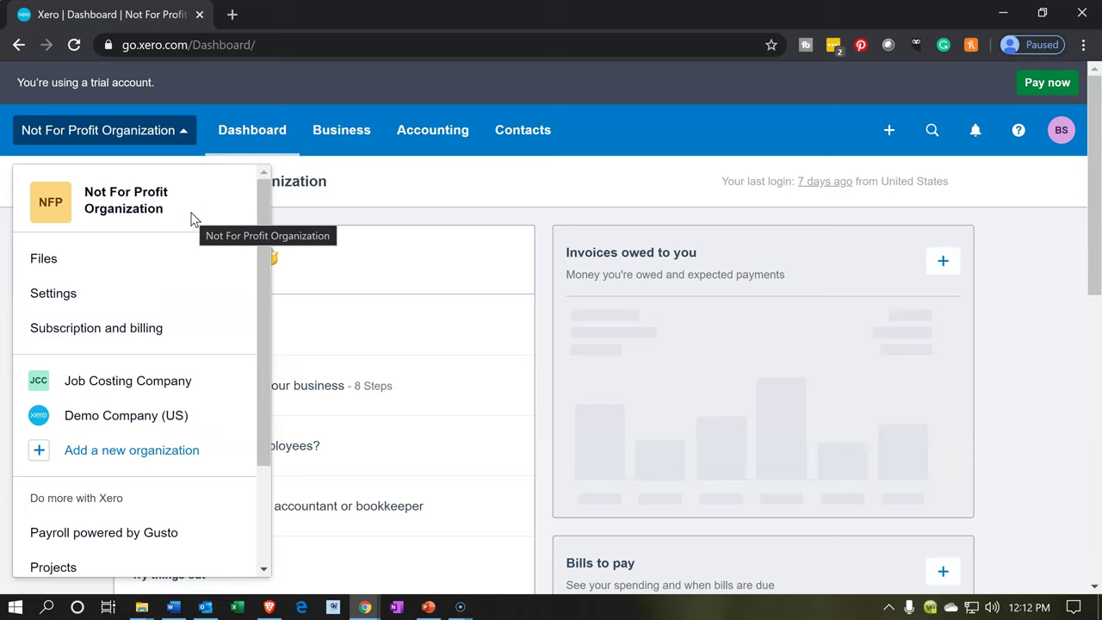
{"action": "left_click", "coordinate": [148, 447]}
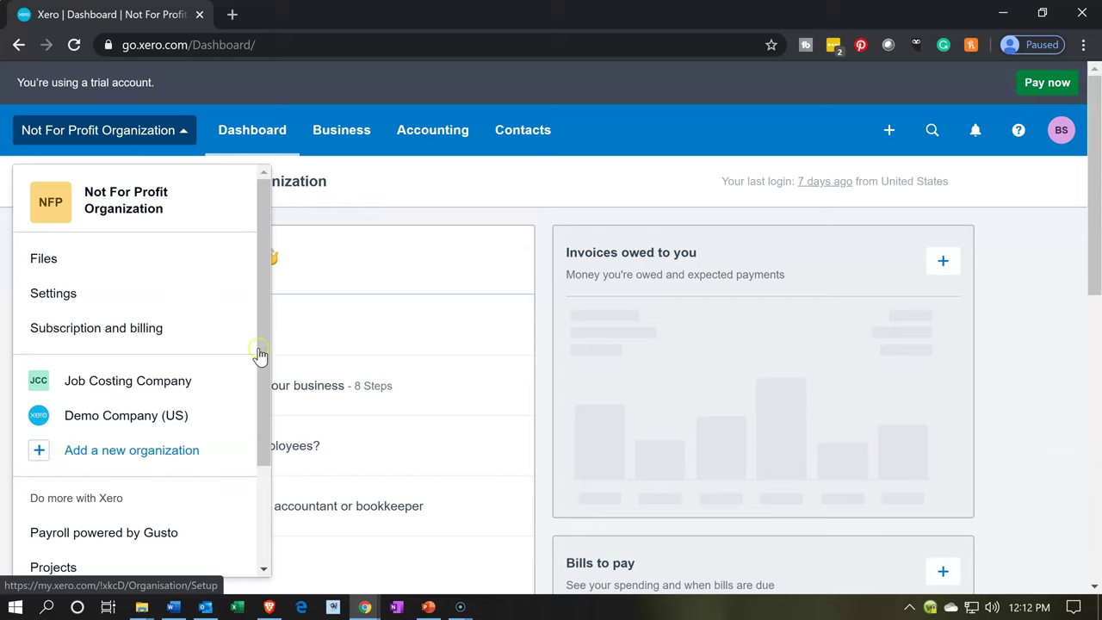
{"action": "left_click", "coordinate": [428, 236]}
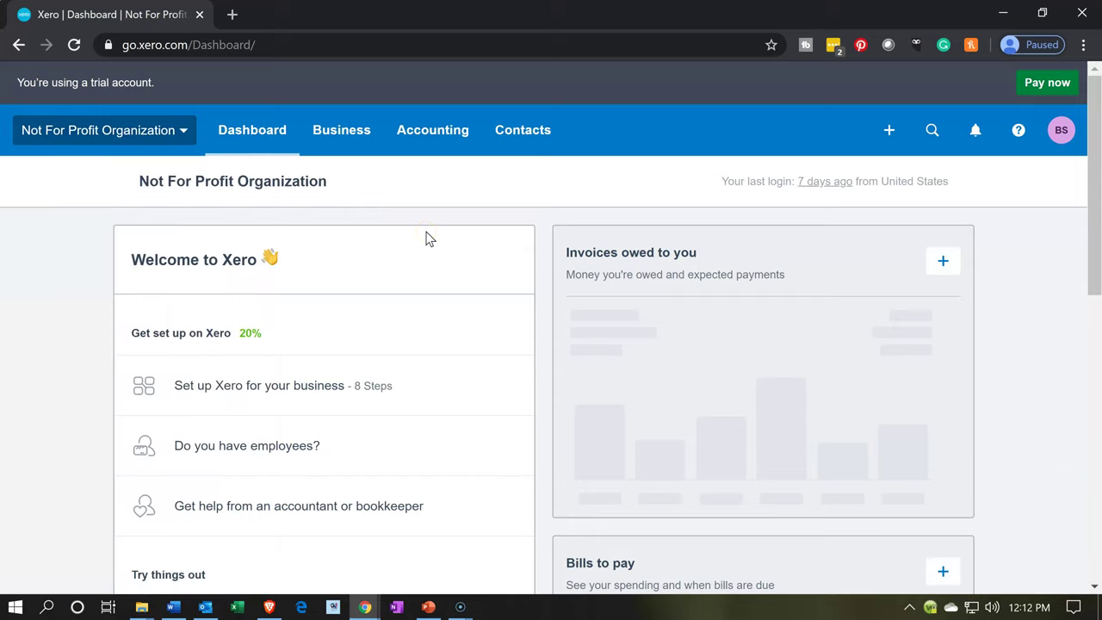
{"action": "left_click", "coordinate": [271, 148]}
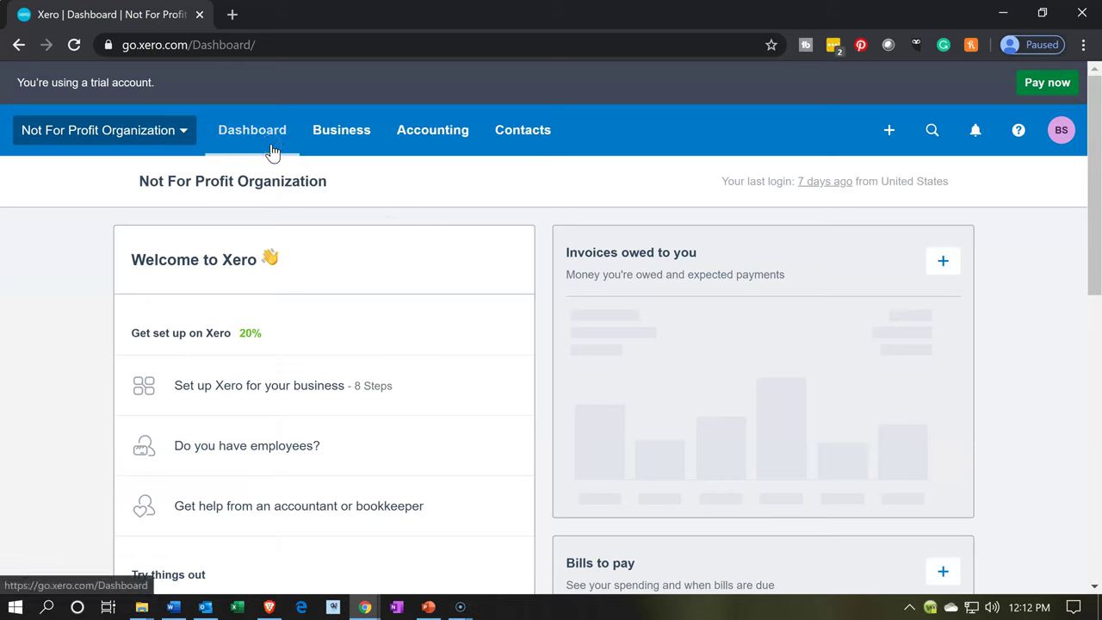